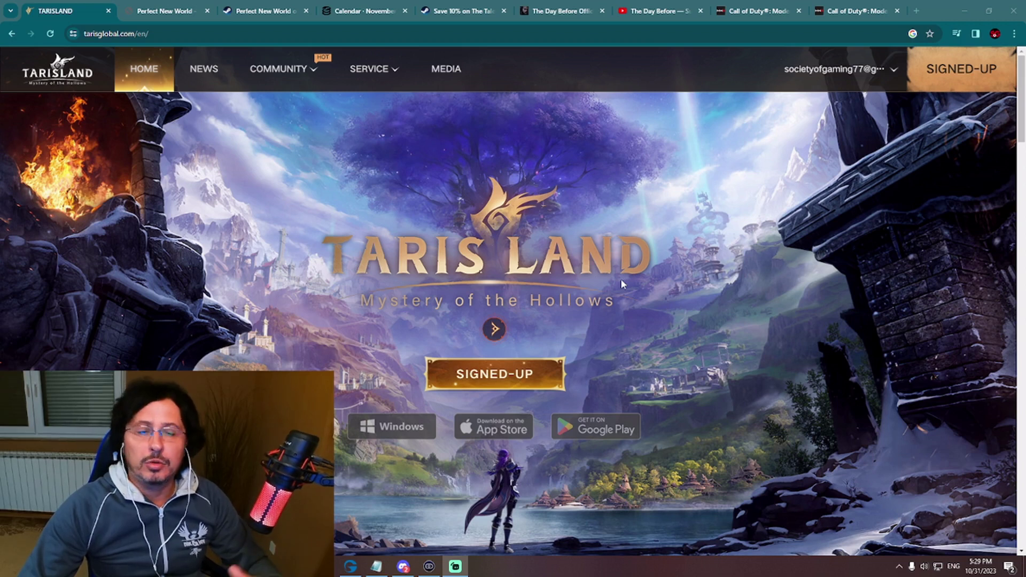
pyautogui.scroll(-3, 633, 274)
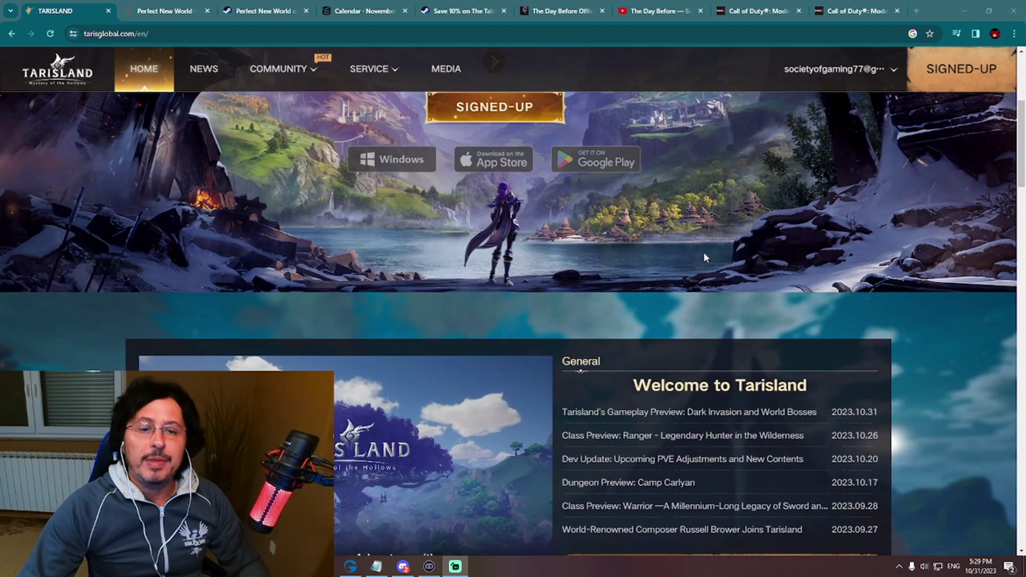
pyautogui.scroll(-4, 704, 254)
pyautogui.scroll(-2, 704, 255)
pyautogui.scroll(-1, 704, 255)
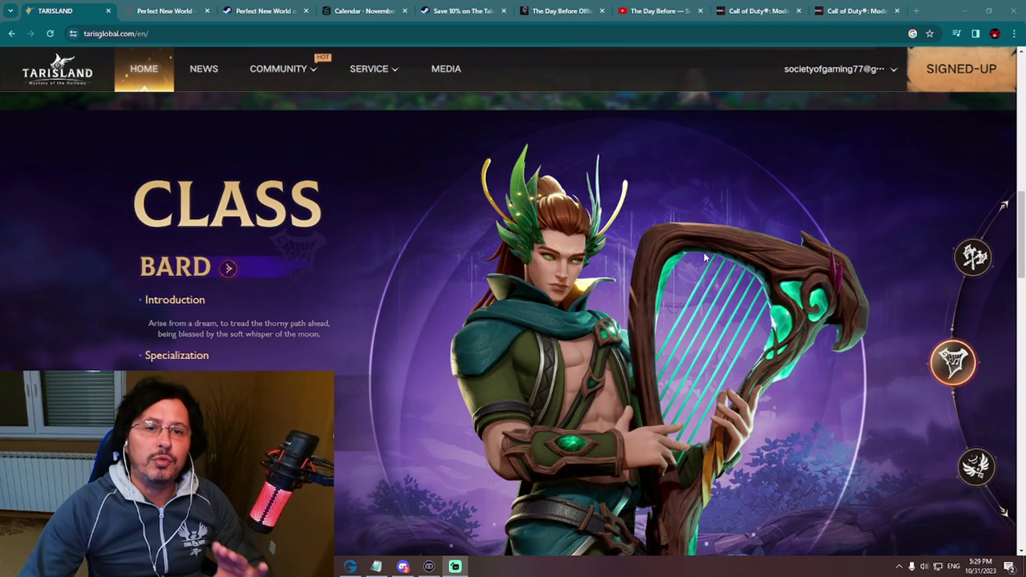
pyautogui.scroll(-1, 704, 256)
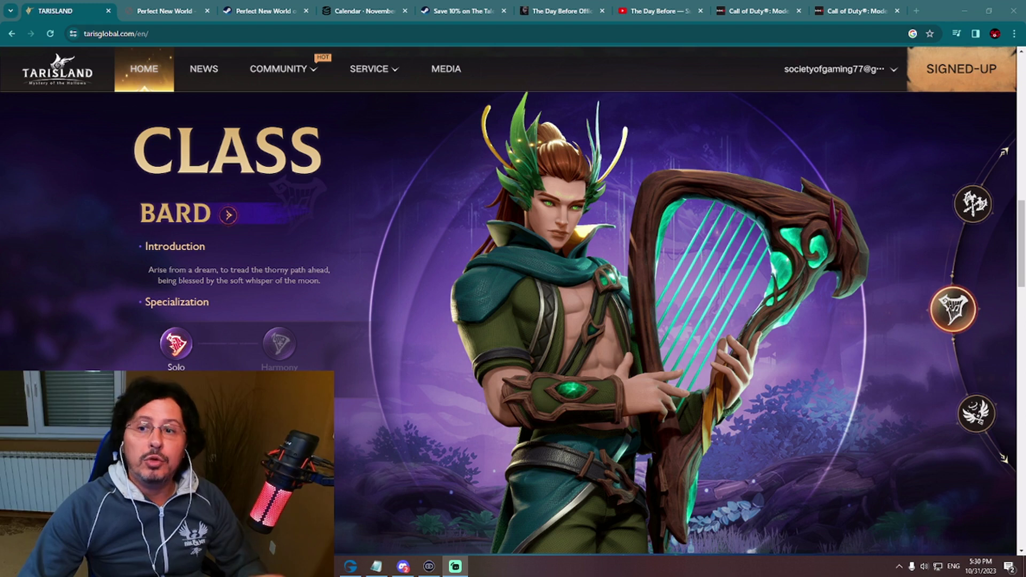
# Cycle the Tarisland class wheel from Barbarian Fighter through Ranger to Paladin.
pyautogui.click(973, 203)
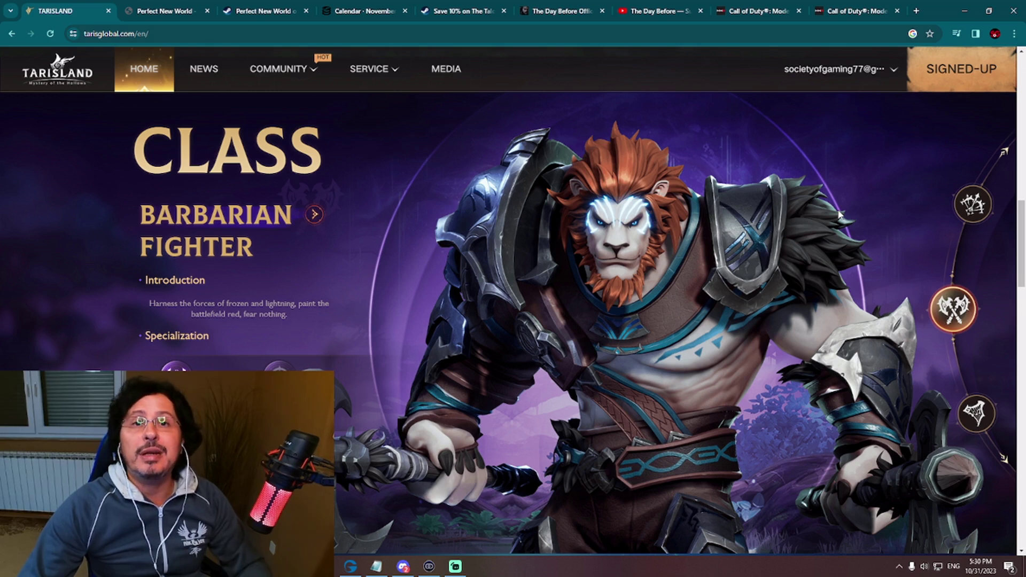
pyautogui.click(980, 206)
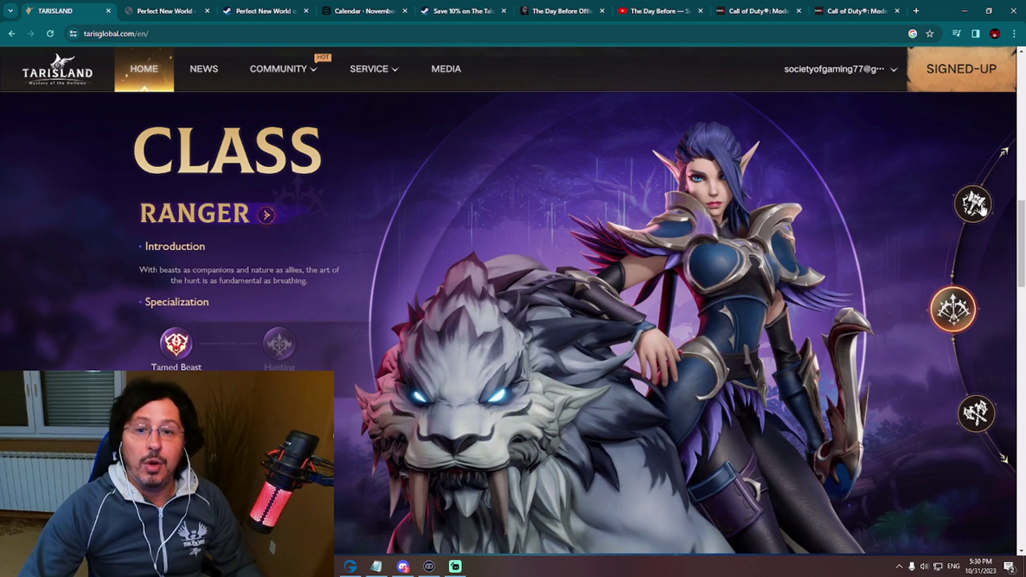
pyautogui.click(982, 207)
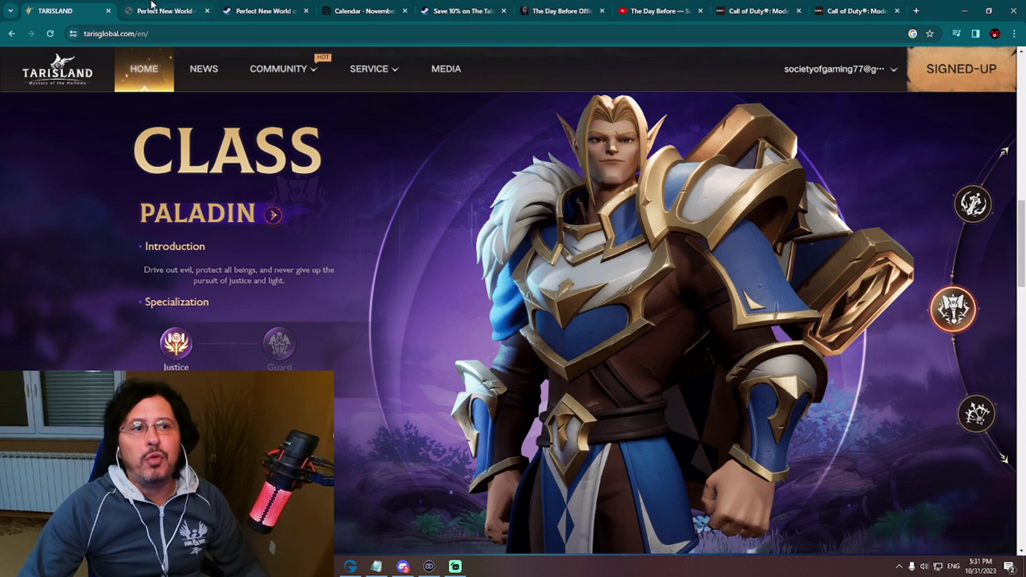
# Switch to the Perfect New World tab showing pnw.perfectworld.com's pre-registration banner.
pyautogui.click(153, 8)
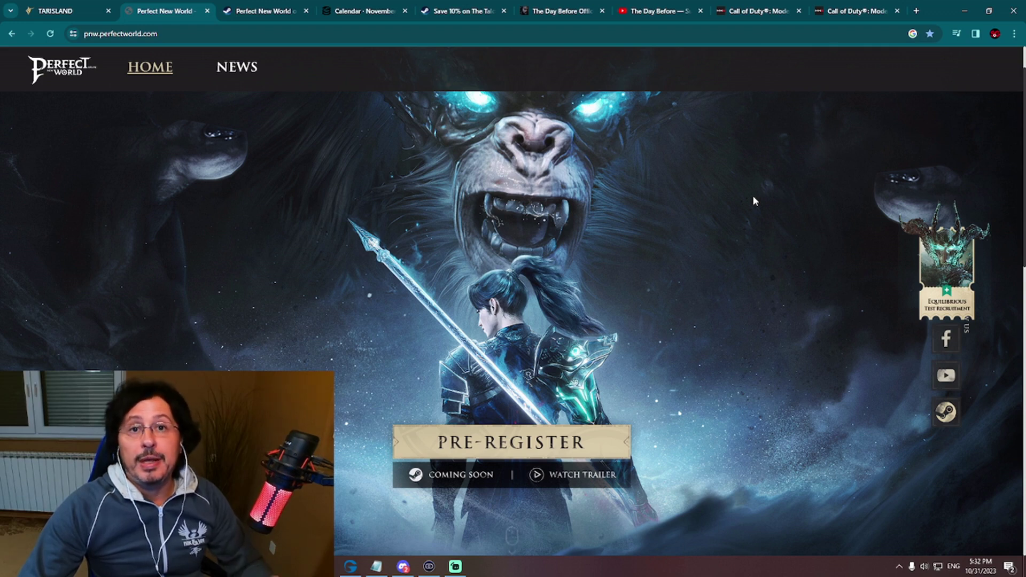
# Switch to the Perfect New World Steam store tab, showing the game on the wishlist.
pyautogui.click(259, 11)
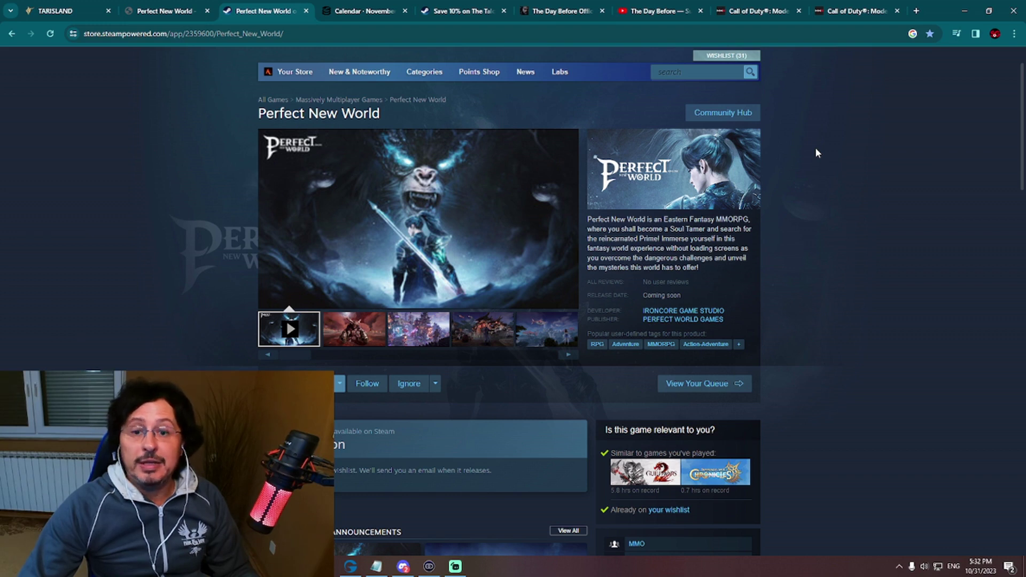
pyautogui.scroll(-1, 837, 161)
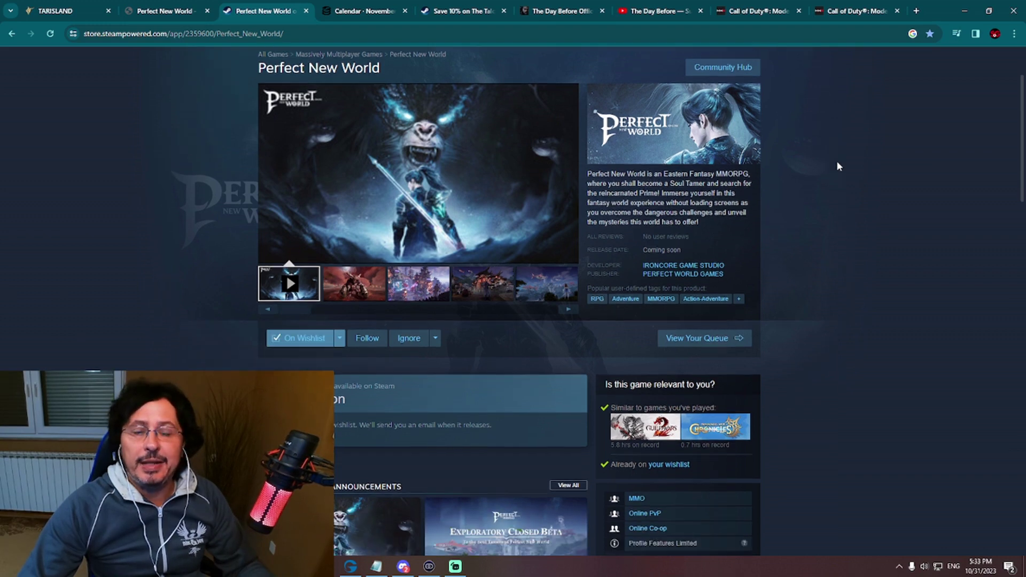
pyautogui.scroll(1, 837, 162)
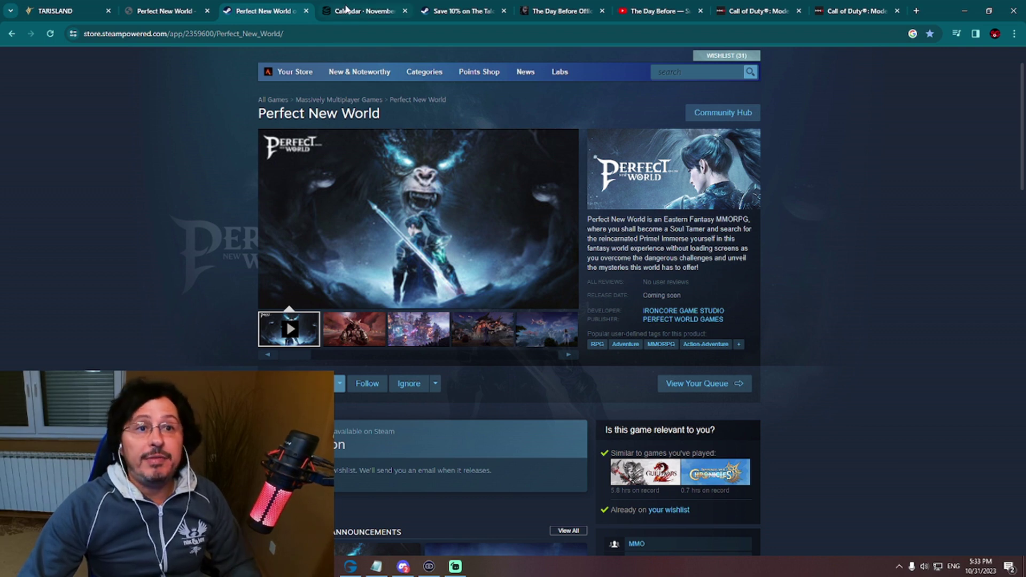
# Switch to the SteamDB 'Calendar - November' tab listing November 2023 Steam releases.
pyautogui.click(365, 15)
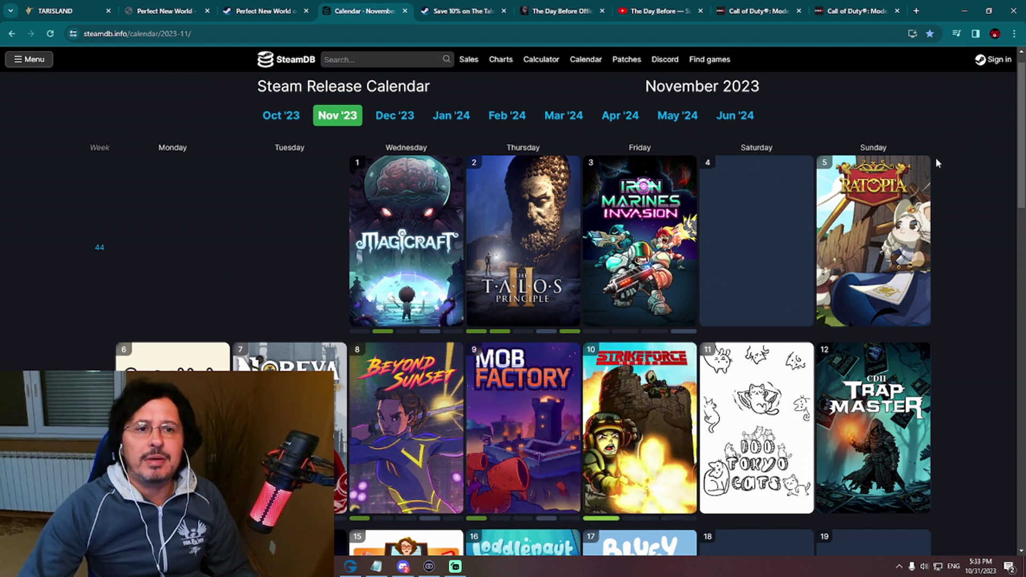
pyautogui.scroll(-1, 936, 161)
pyautogui.scroll(-1, 934, 161)
pyautogui.scroll(-1, 934, 160)
pyautogui.scroll(-1, 934, 161)
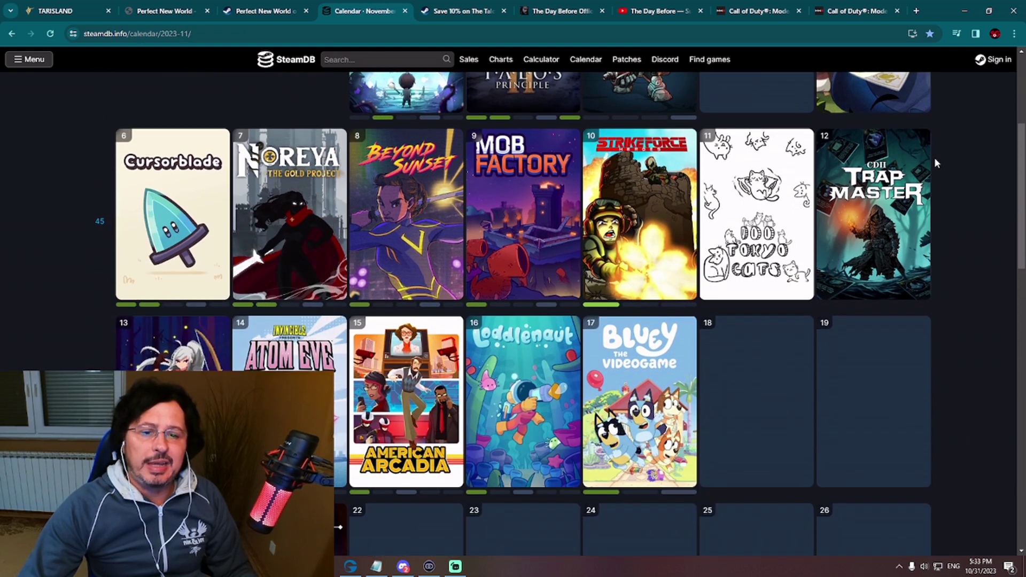
pyautogui.scroll(-2, 935, 158)
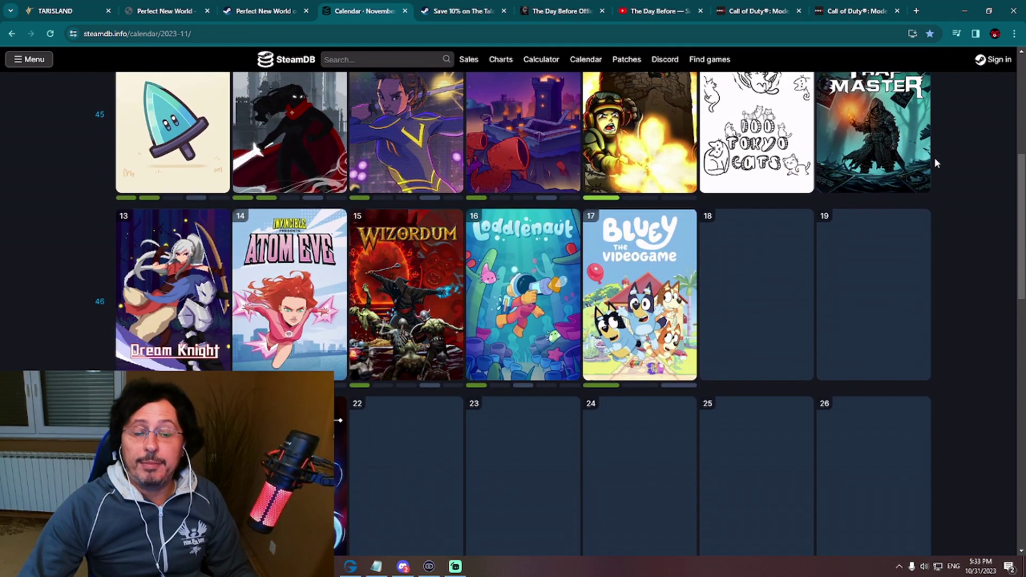
pyautogui.scroll(-2, 934, 163)
pyautogui.scroll(-2, 935, 163)
pyautogui.scroll(-1, 934, 162)
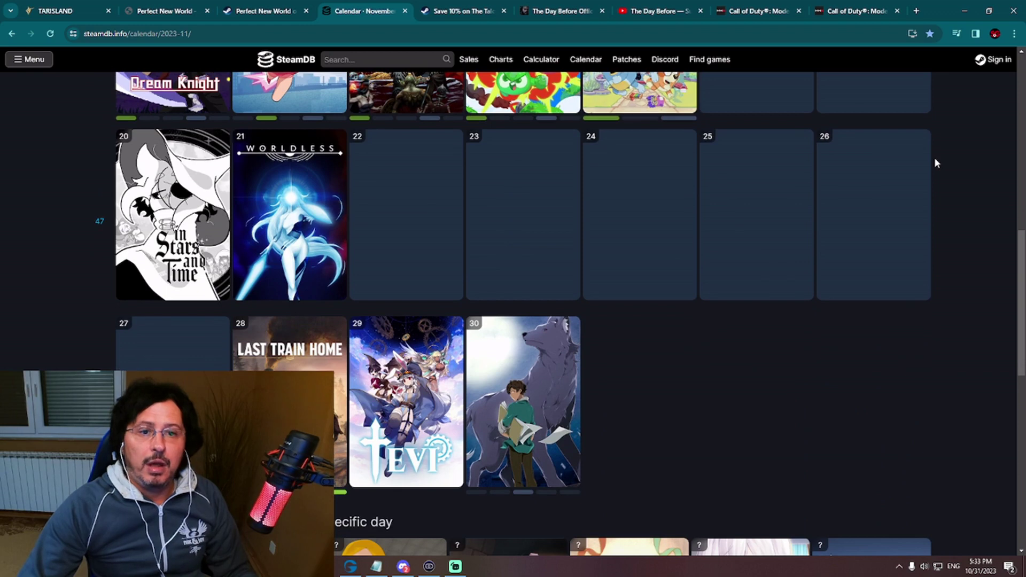
pyautogui.scroll(-1, 936, 163)
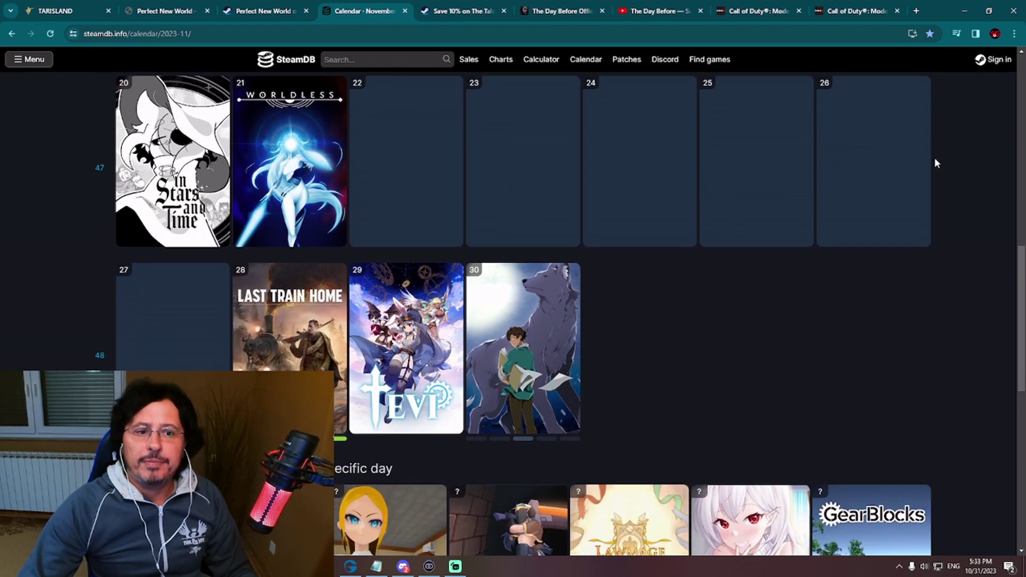
pyautogui.scroll(-1, 936, 163)
pyautogui.scroll(1, 935, 158)
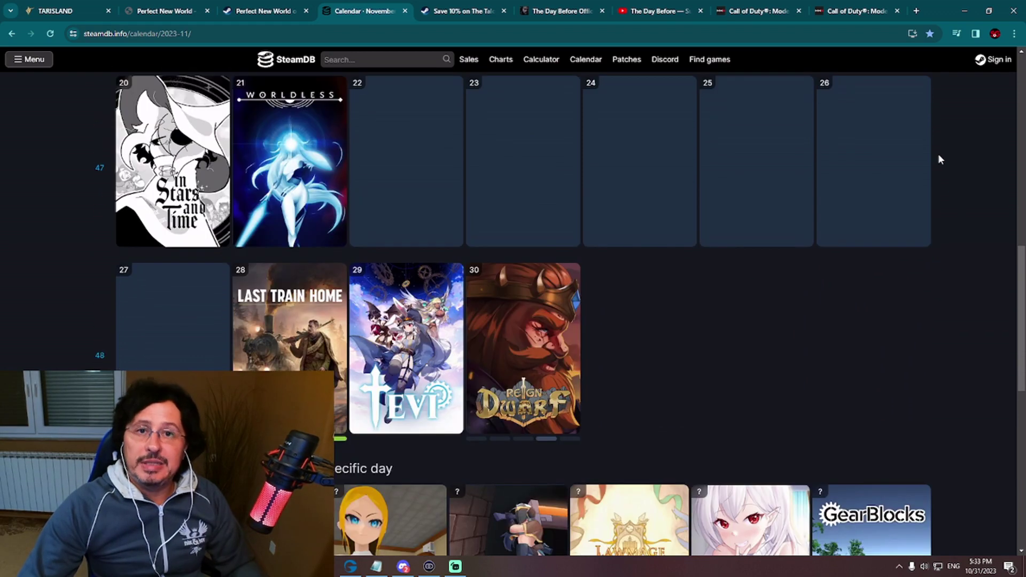
pyautogui.scroll(1, 938, 155)
pyautogui.scroll(1, 939, 155)
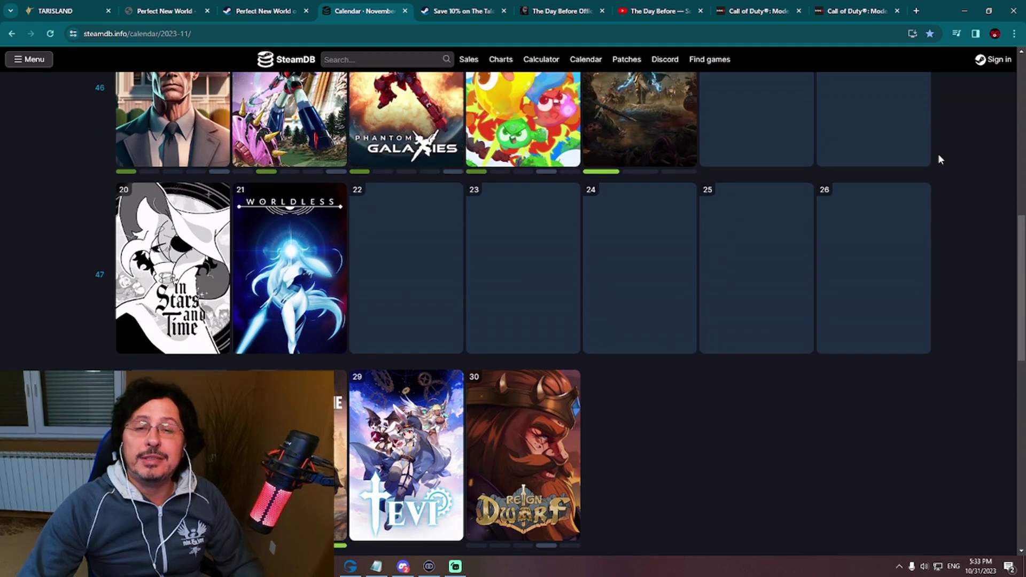
pyautogui.scroll(2, 940, 157)
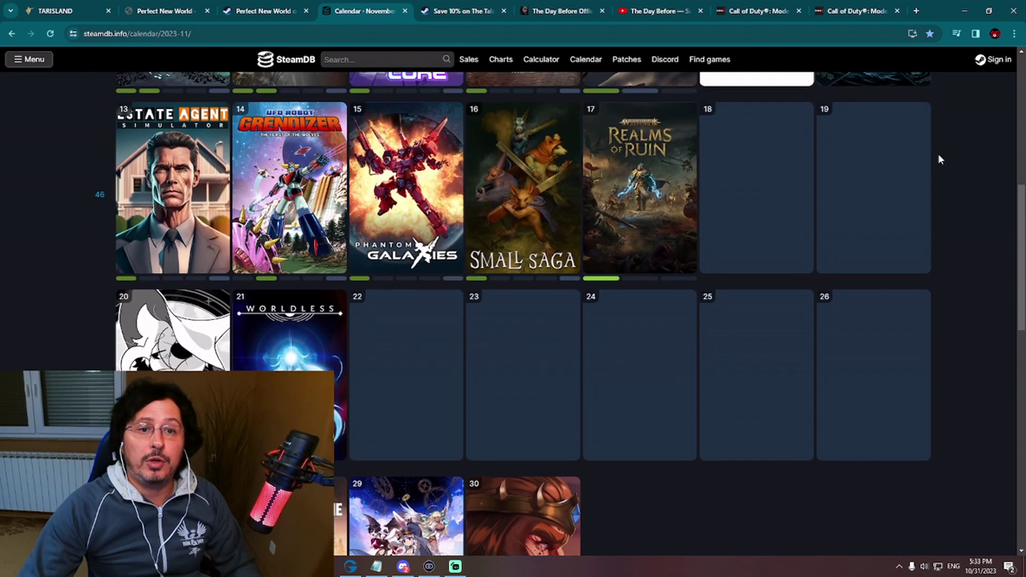
pyautogui.scroll(1, 940, 159)
pyautogui.scroll(1, 939, 159)
pyautogui.scroll(1, 941, 160)
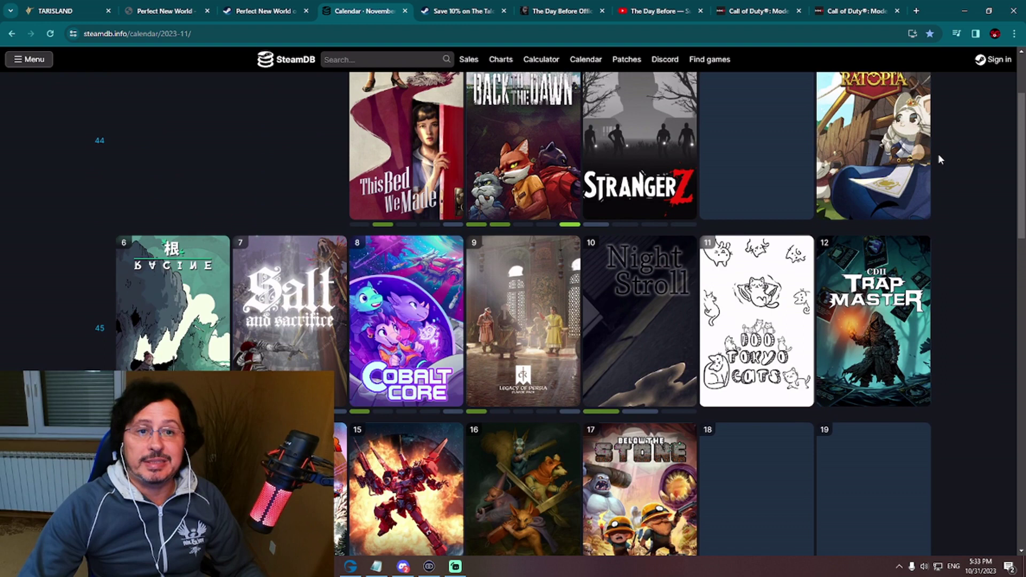
pyautogui.scroll(1, 940, 160)
pyautogui.scroll(-1, 941, 159)
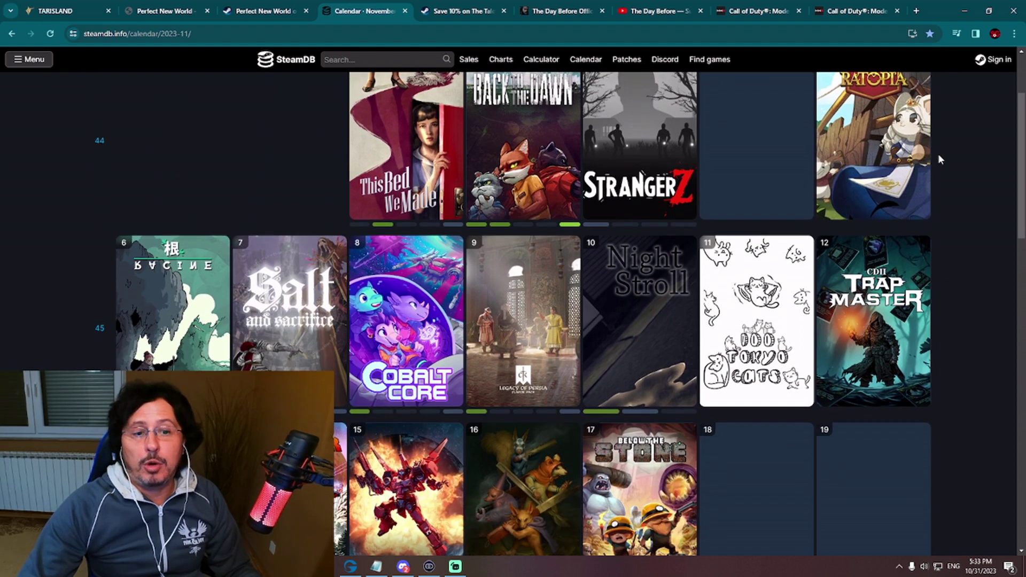
pyautogui.scroll(-1, 940, 159)
pyautogui.scroll(-1, 938, 154)
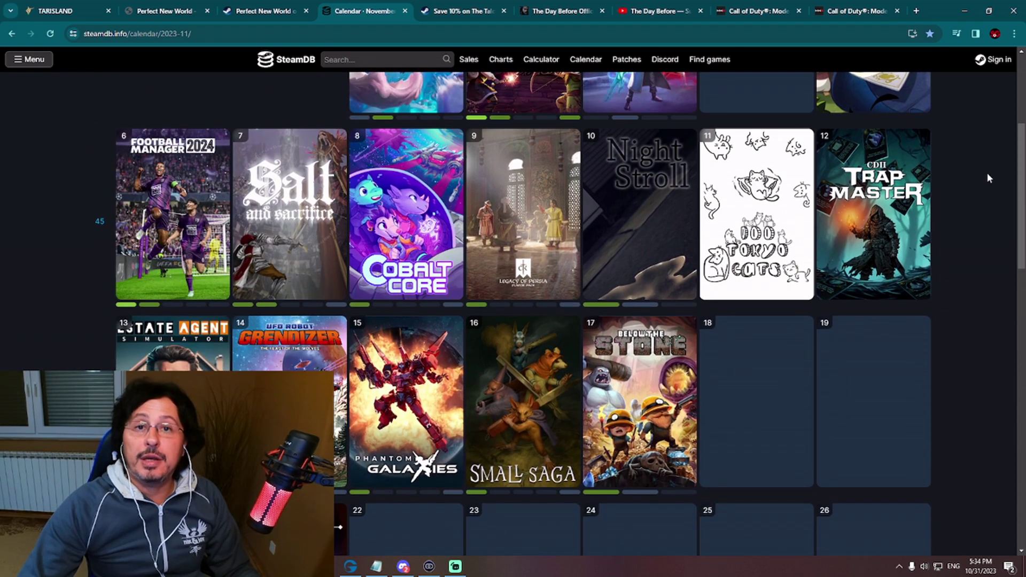
pyautogui.click(465, 12)
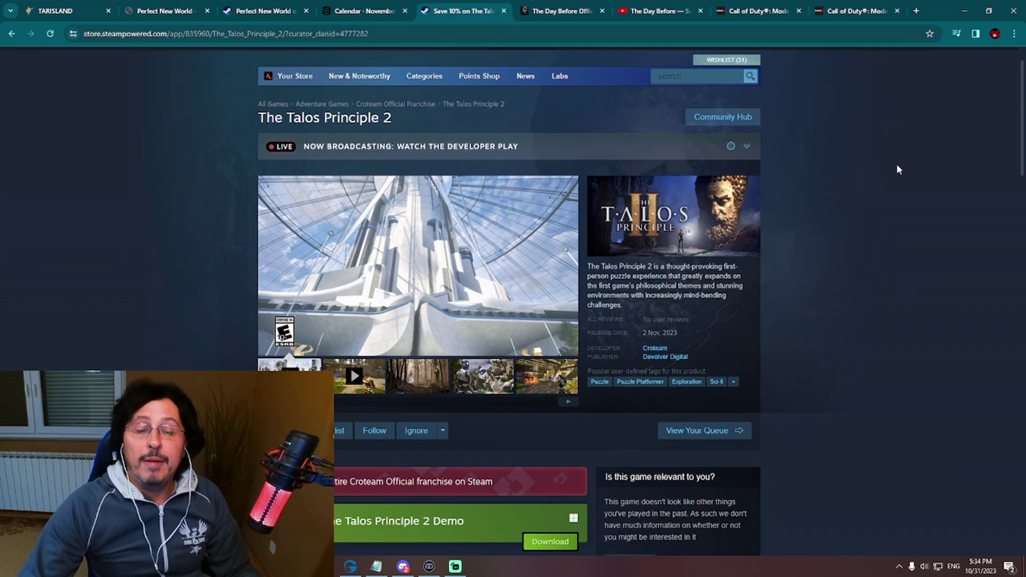
pyautogui.scroll(-1, 897, 169)
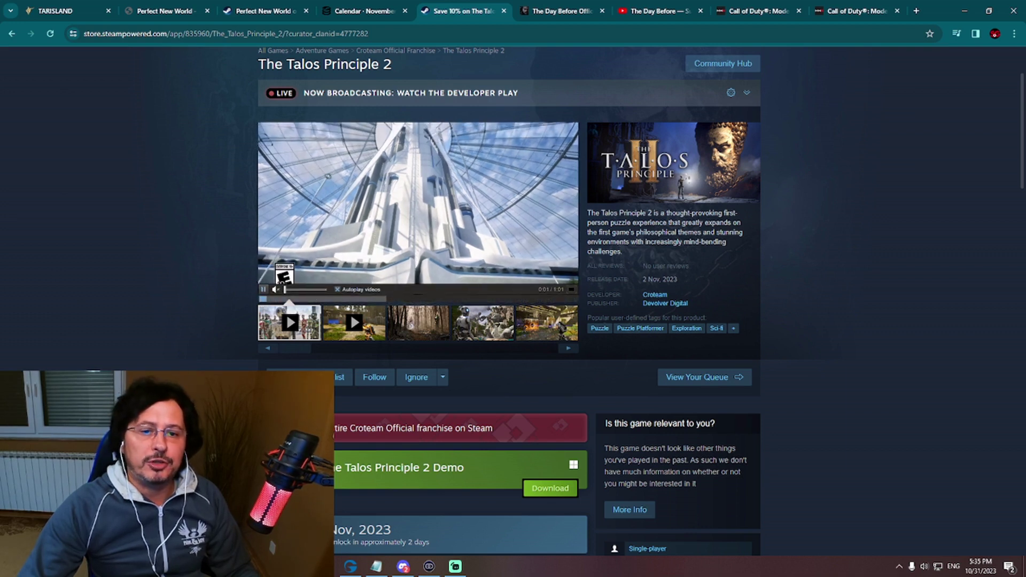
pyautogui.click(575, 287)
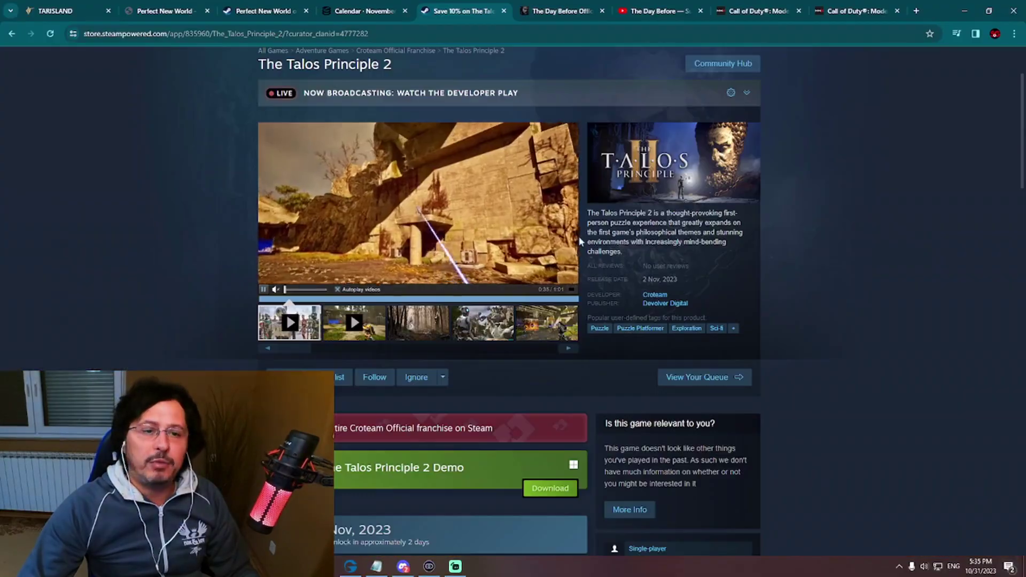
pyautogui.scroll(-3, 748, 205)
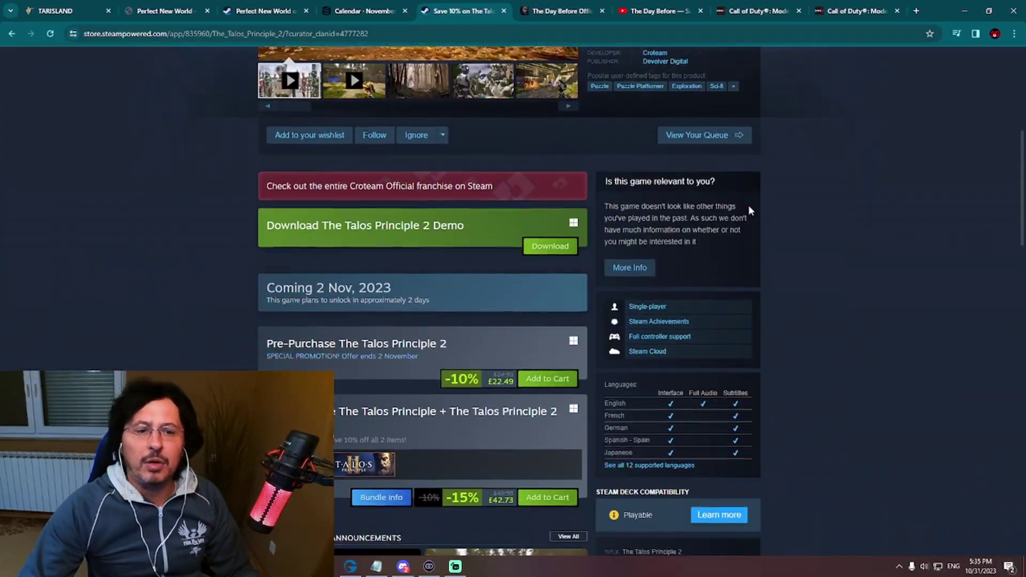
pyautogui.scroll(-1, 748, 205)
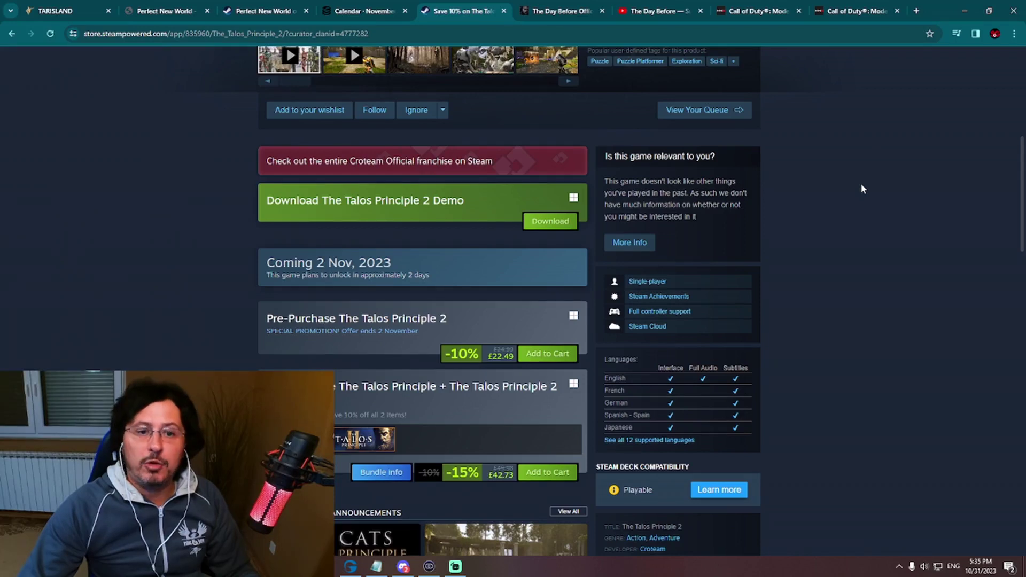
pyautogui.scroll(-2, 862, 189)
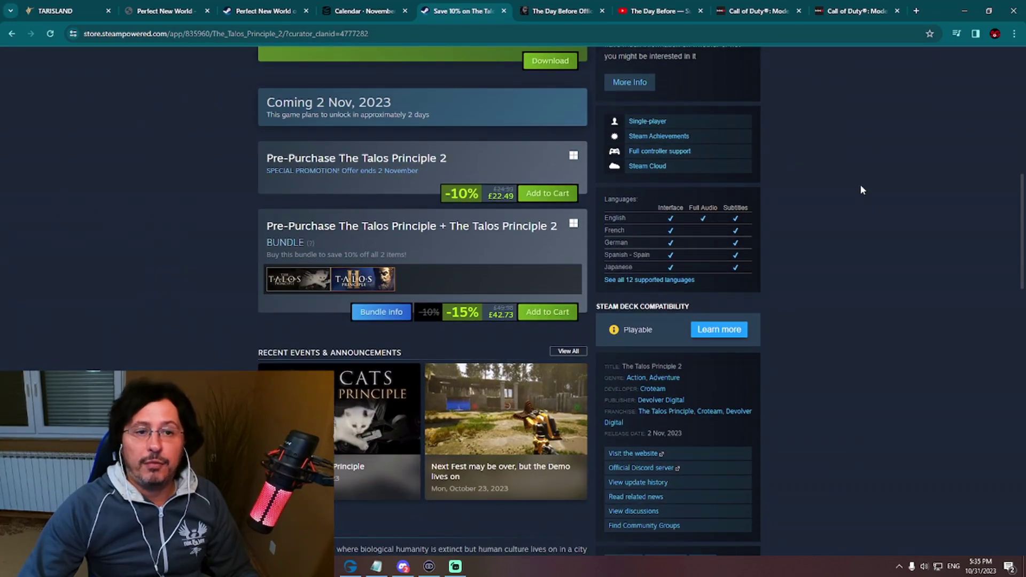
pyautogui.scroll(3, 862, 189)
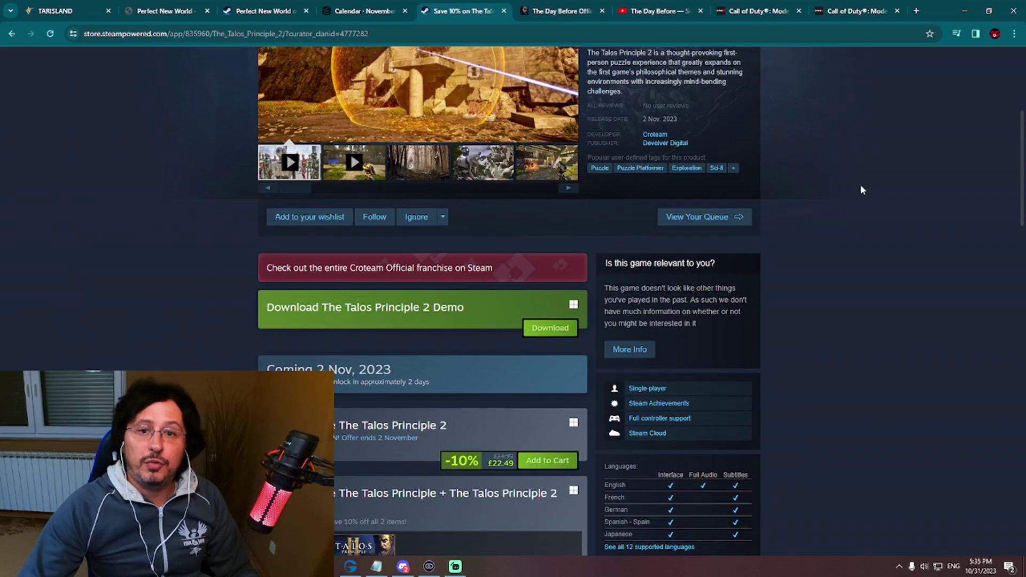
pyautogui.scroll(-2, 861, 189)
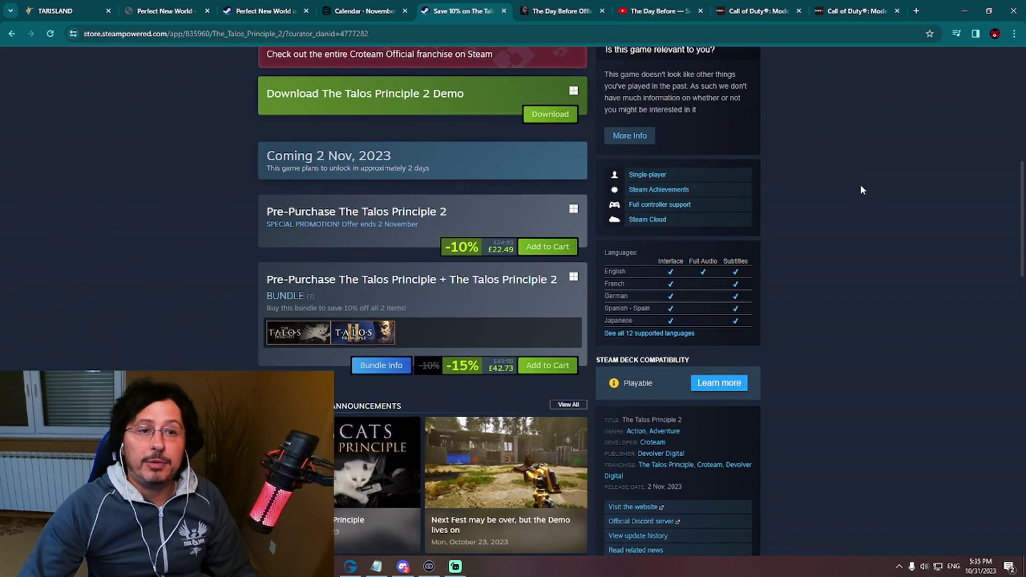
pyautogui.scroll(4, 861, 190)
pyautogui.scroll(-1, 861, 190)
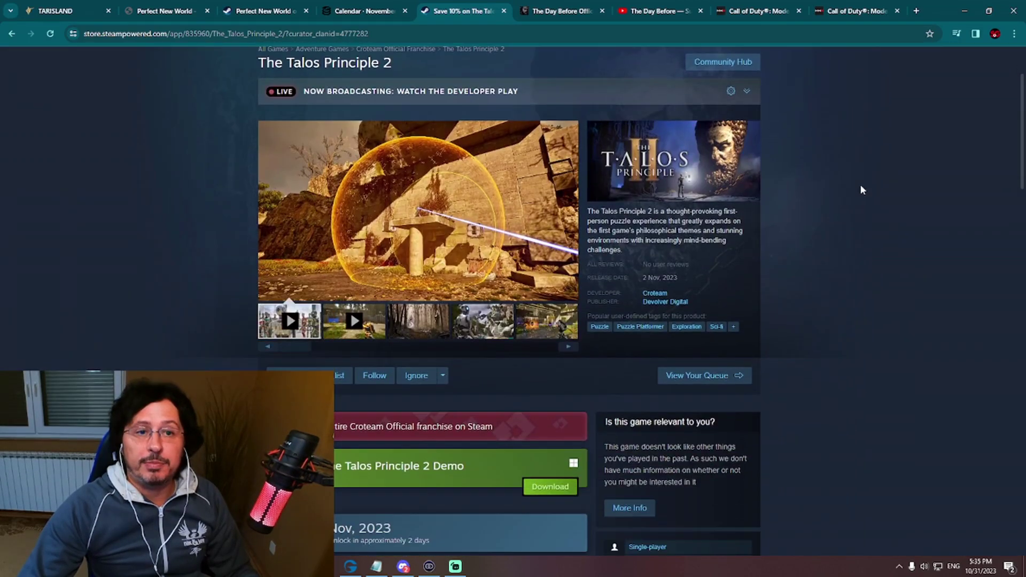
pyautogui.scroll(1, 862, 189)
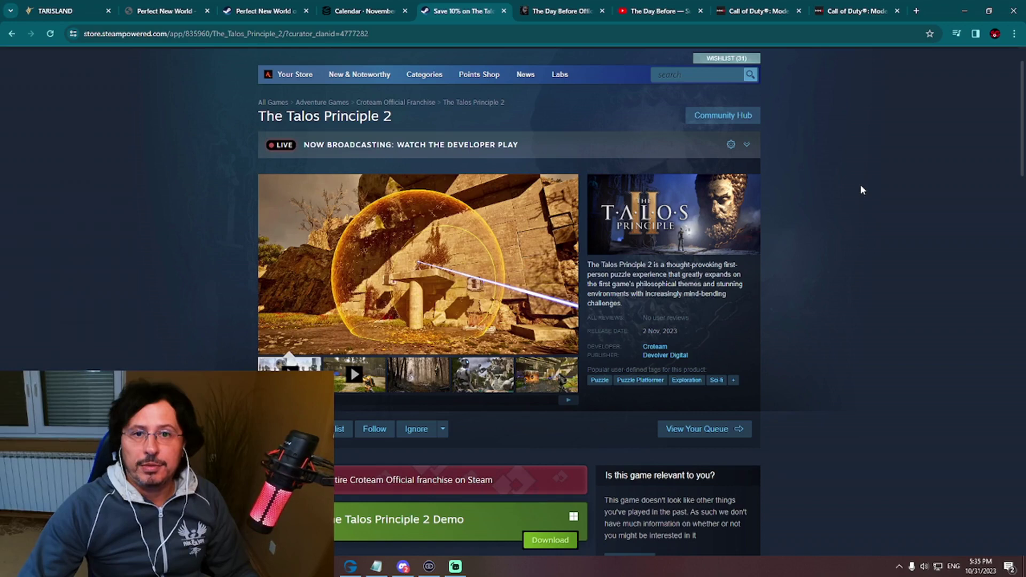
# Move from The Talos Principle 2 store page to The Day Before official site.
pyautogui.click(565, 15)
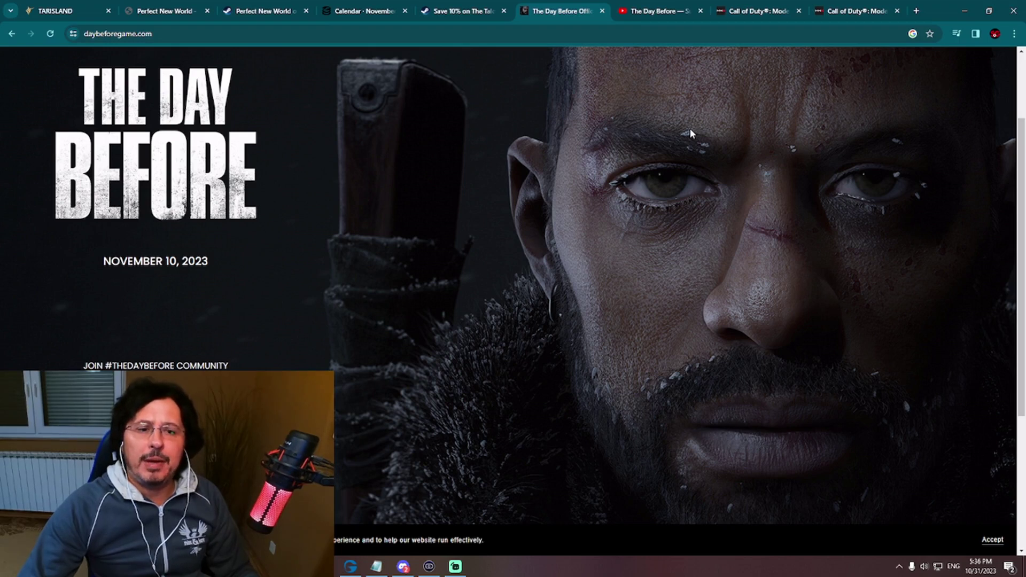
# Play The Day Before YouTube video full screen, then exit full screen at its title card.
pyautogui.click(638, 11)
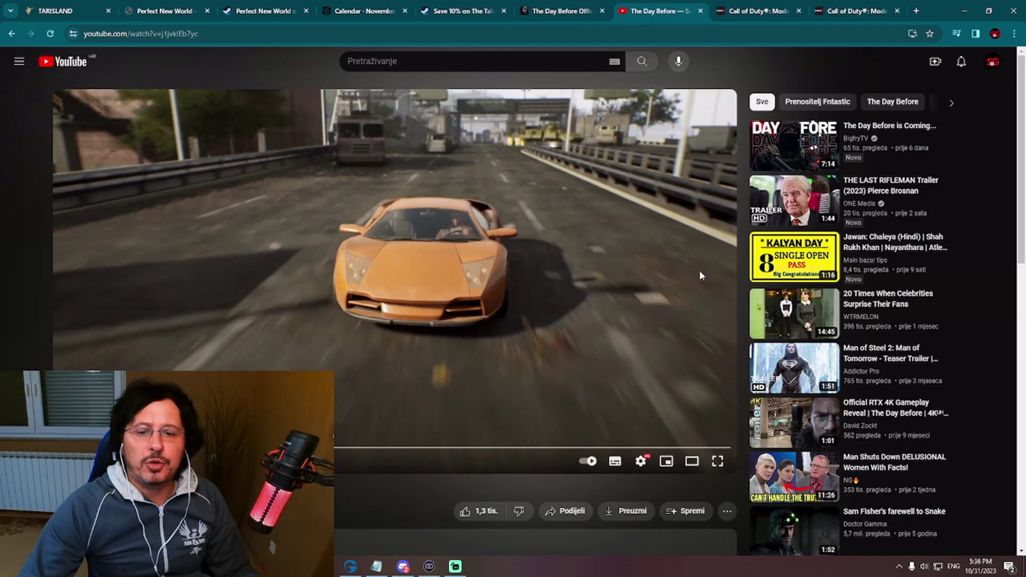
pyautogui.click(718, 462)
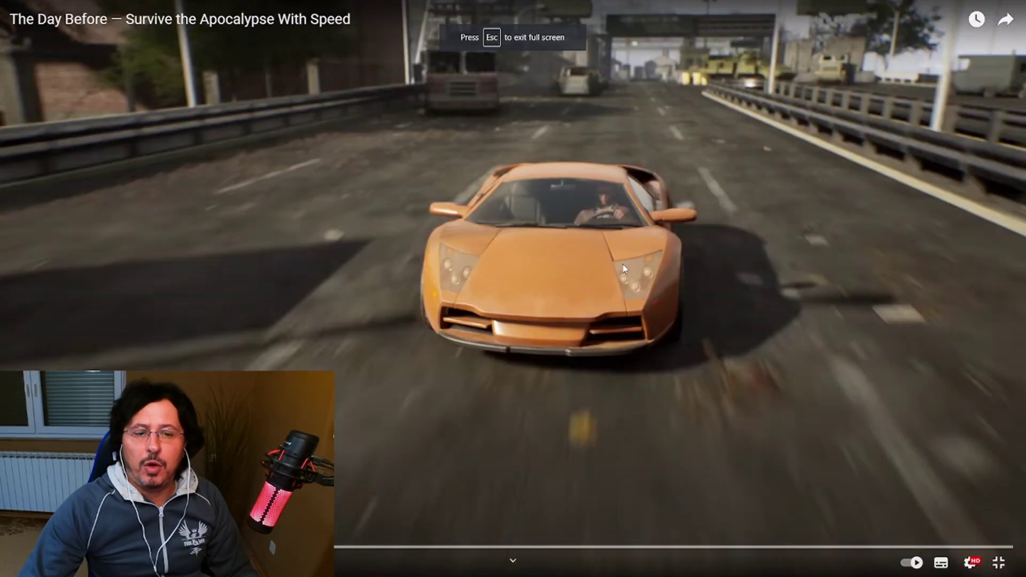
pyautogui.click(625, 269)
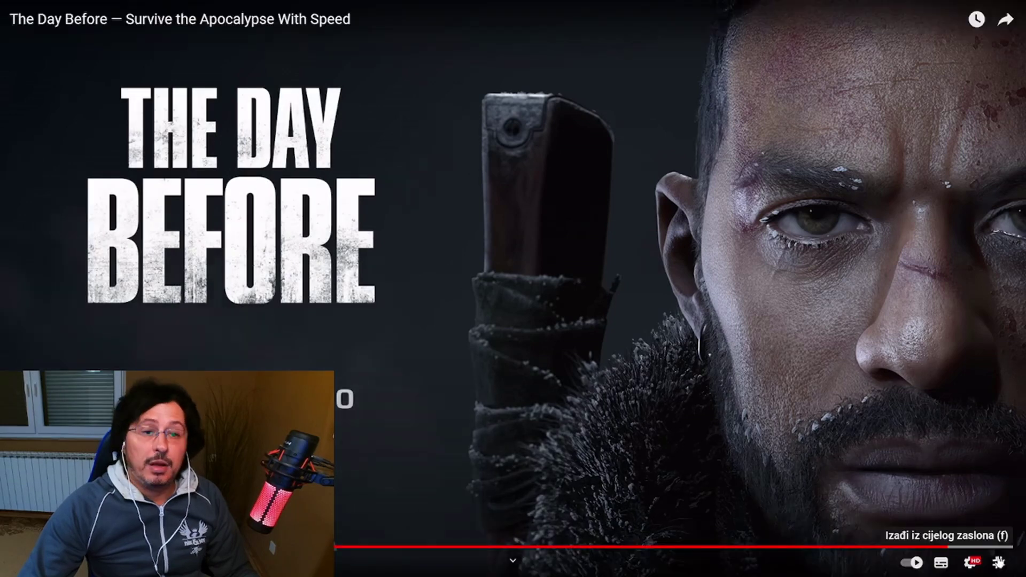
pyautogui.click(999, 562)
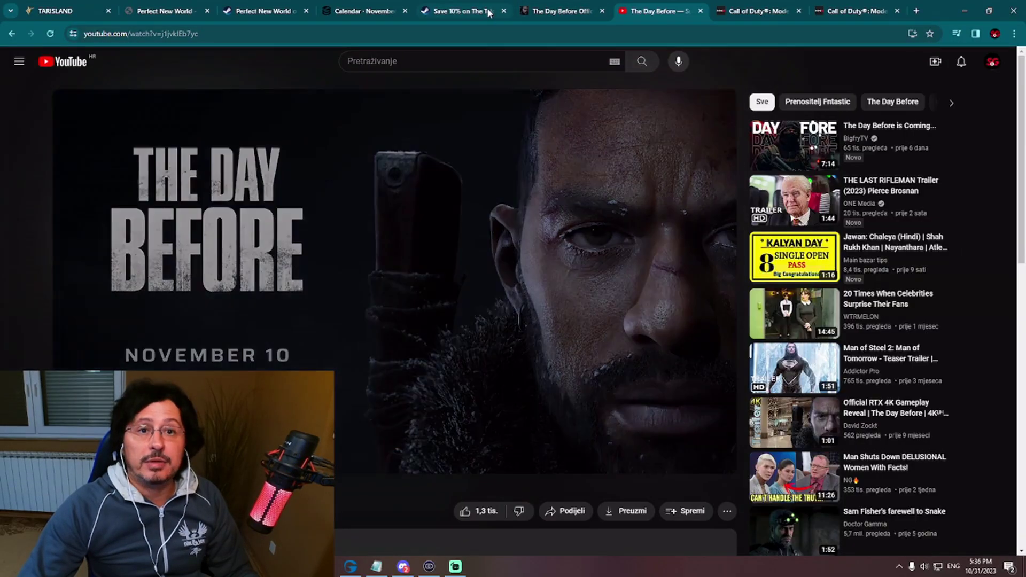
# Revisit The Talos Principle 2 and The Day Before tabs, then bring up the Modern Warfare III page.
pyautogui.click(482, 10)
pyautogui.click(571, 10)
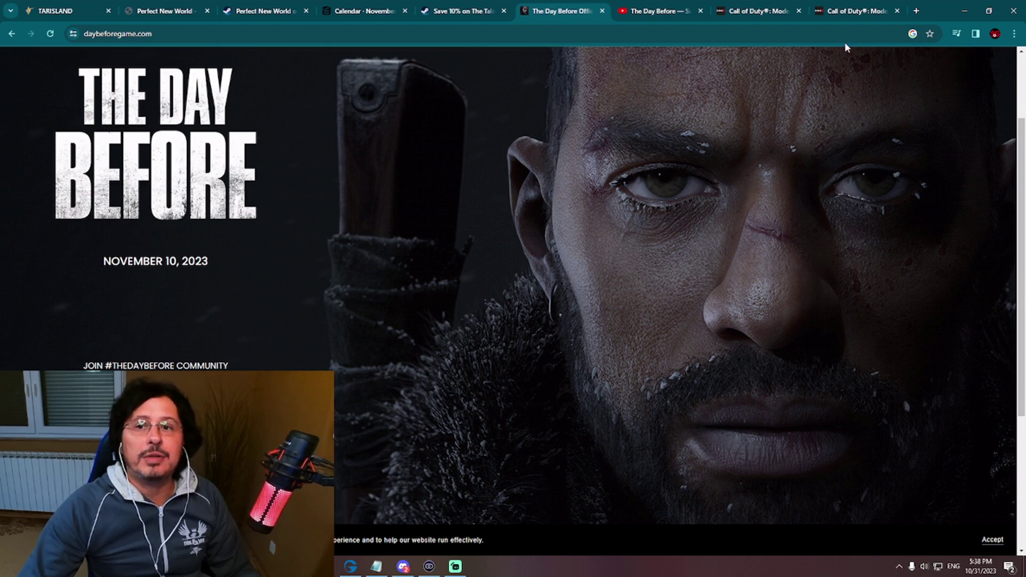
pyautogui.click(849, 12)
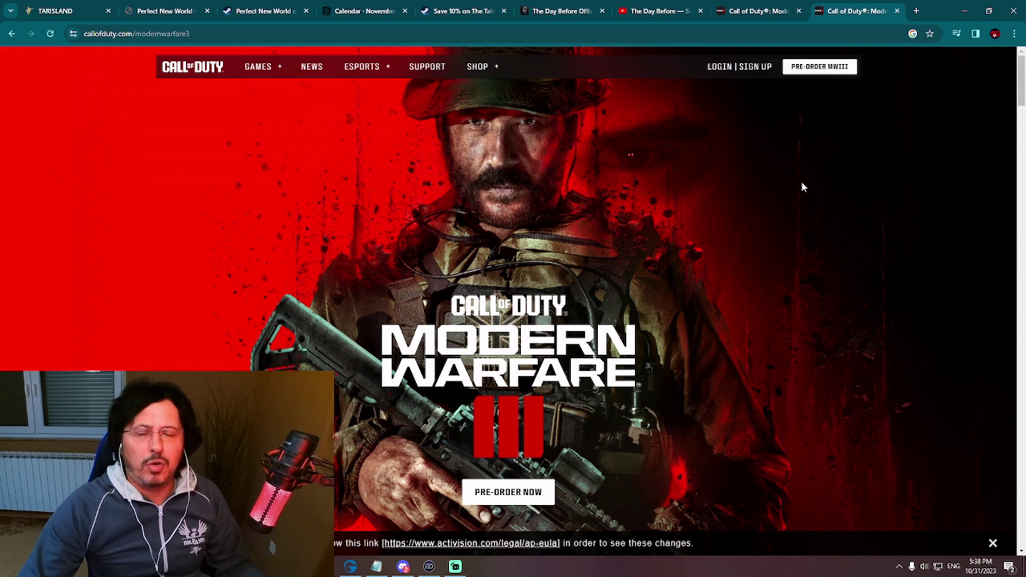
# Play the Modern Warfare III gameplay reveal trailer full screen from the Call of Duty tab.
pyautogui.click(745, 12)
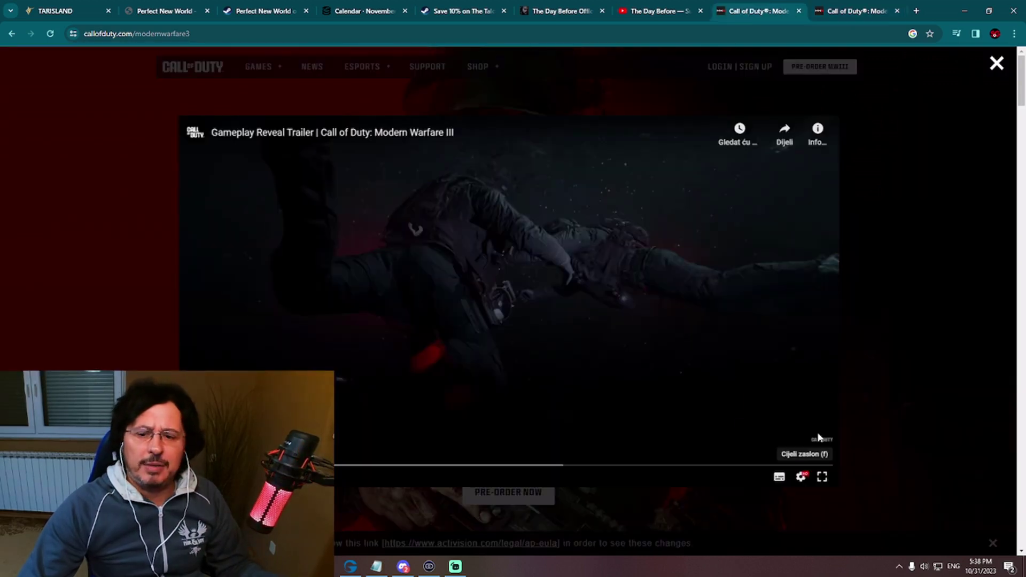
pyautogui.click(822, 477)
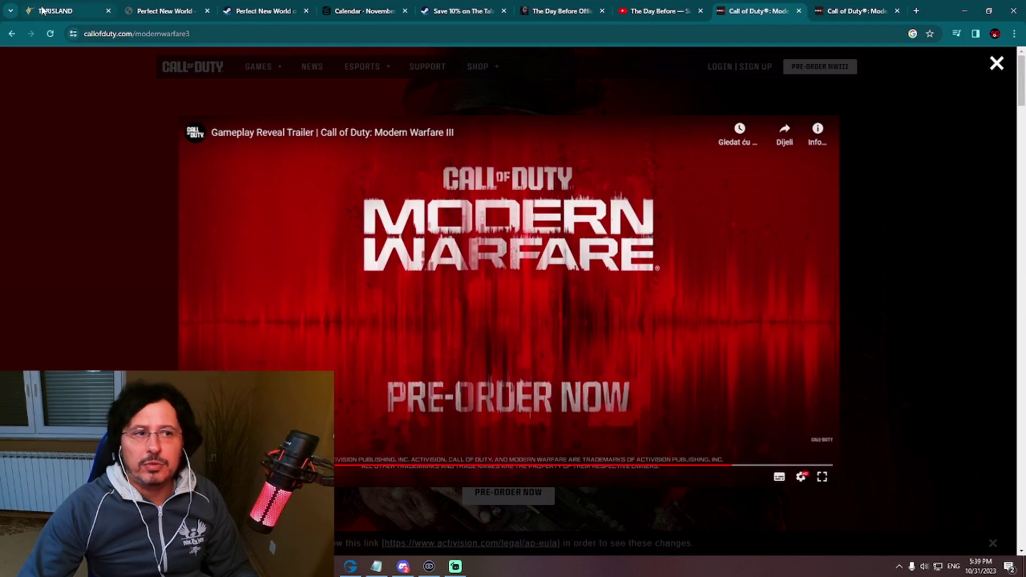
# Go to the Tarisland tab, then view the Perfect New World pre-register page.
pyautogui.click(44, 12)
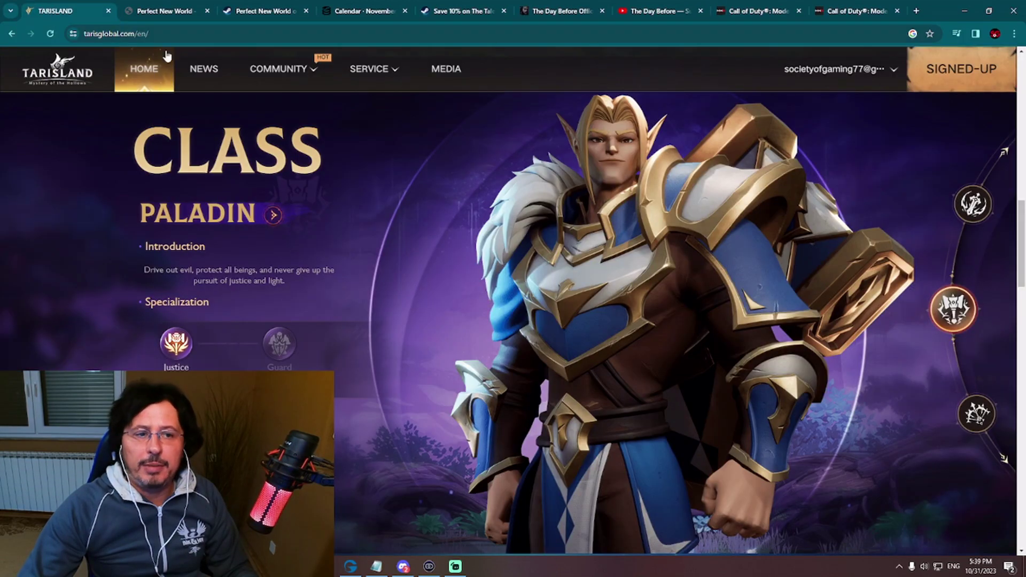
pyautogui.scroll(5, 803, 168)
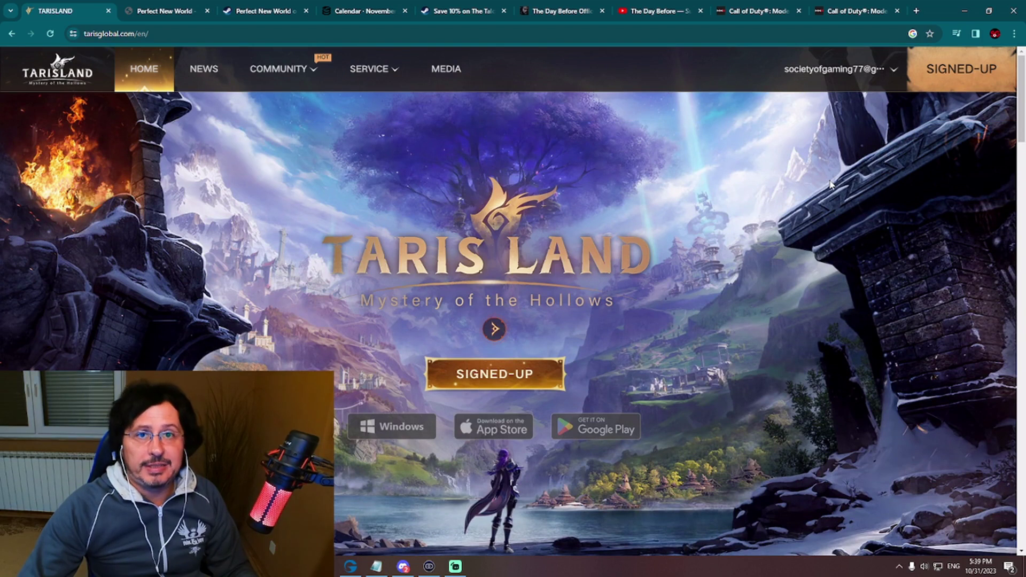
pyautogui.scroll(-1, 831, 185)
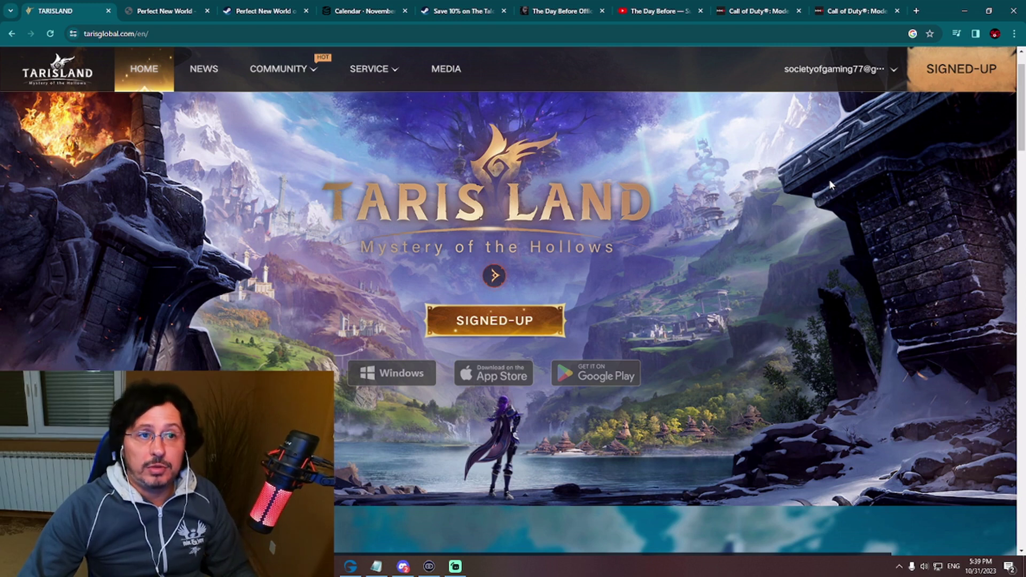
pyautogui.click(169, 7)
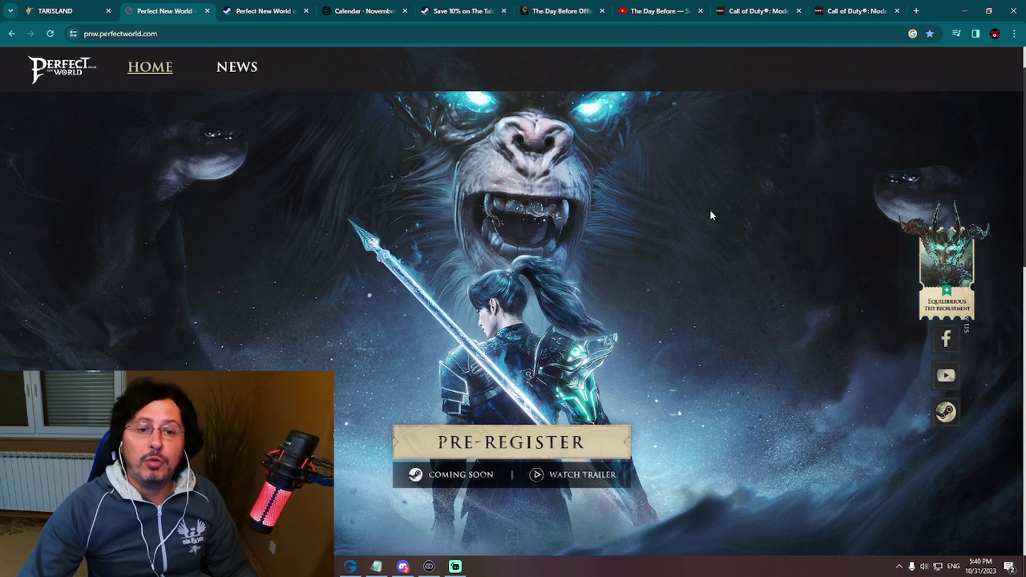
# Bring up the 'Save 10% on The Talos Principle 2' Steam store tab.
pyautogui.click(61, 13)
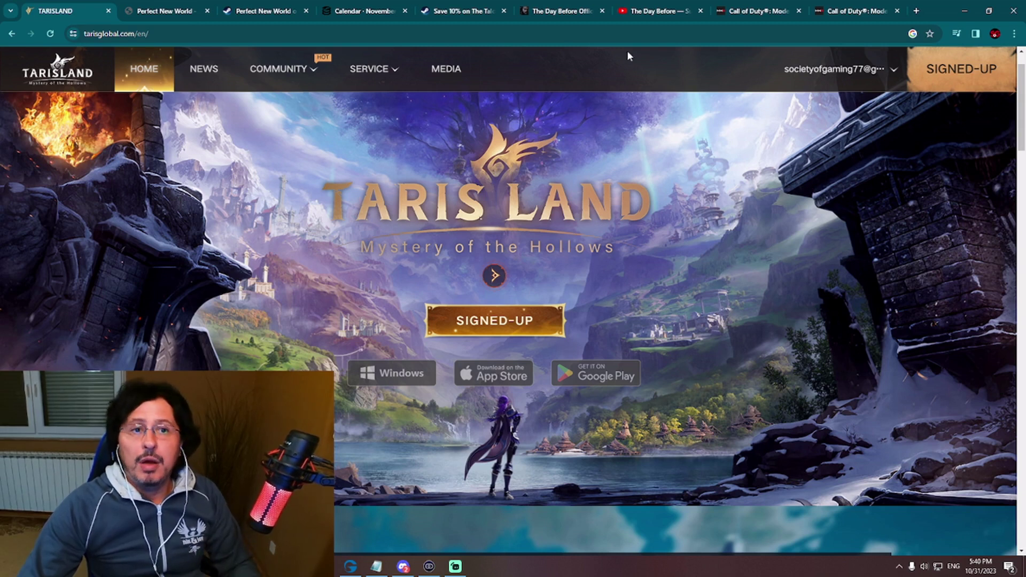
# Cycle through The Talos Principle 2, The Day Before and Modern Warfare III tabs.
pyautogui.click(448, 12)
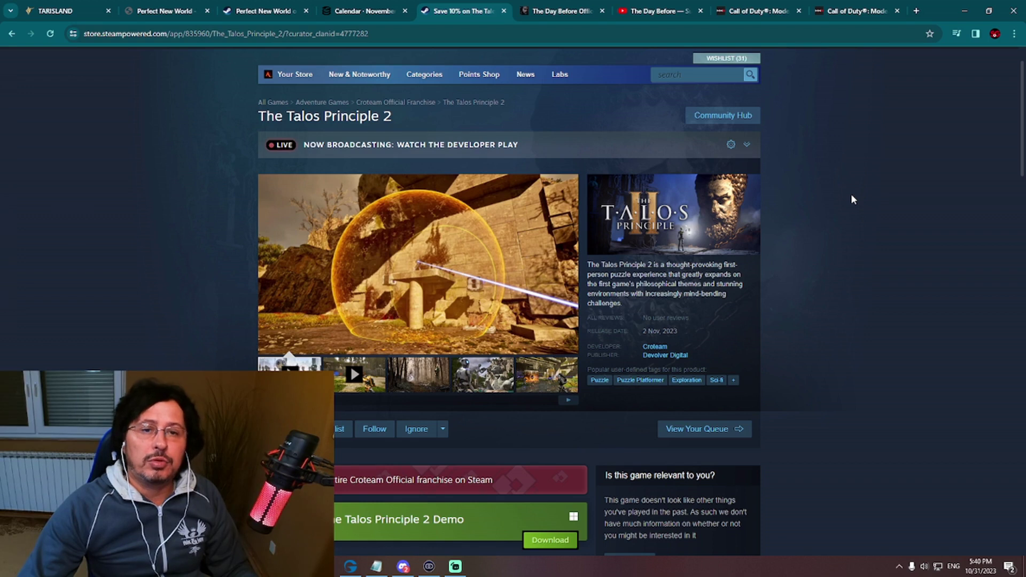
pyautogui.click(559, 11)
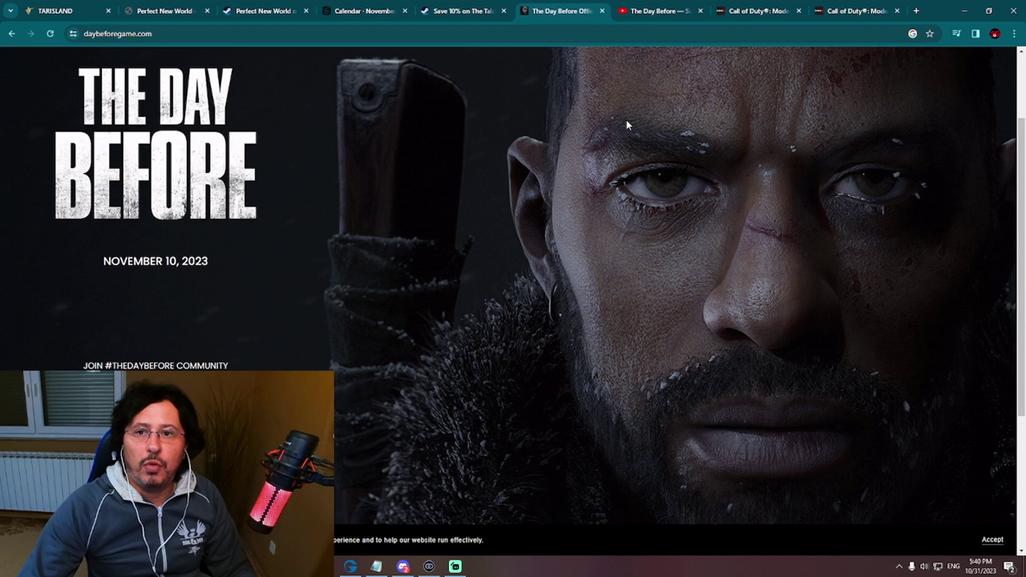
pyautogui.click(842, 11)
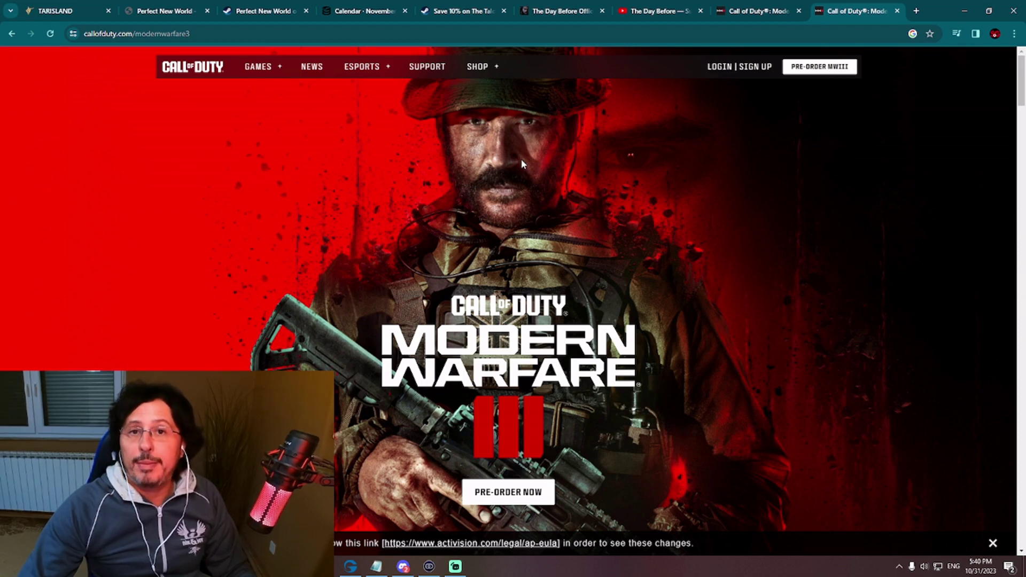
# Switch to the SteamDB 'Calendar · November' tab showing the opening week's releases.
pyautogui.click(353, 10)
pyautogui.scroll(2, 540, 118)
pyautogui.scroll(1, 642, 240)
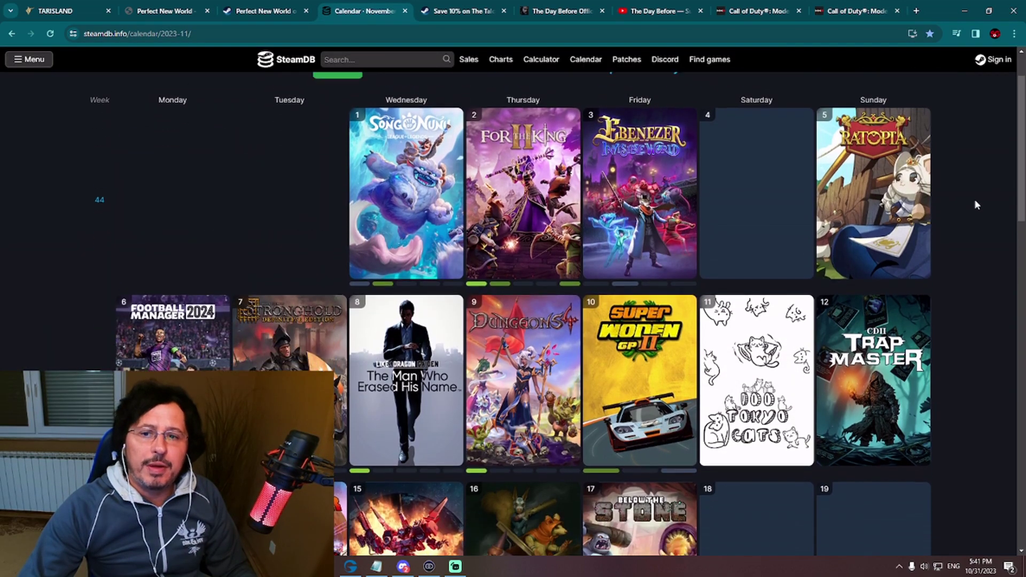
pyautogui.scroll(-1, 976, 205)
pyautogui.scroll(-1, 976, 206)
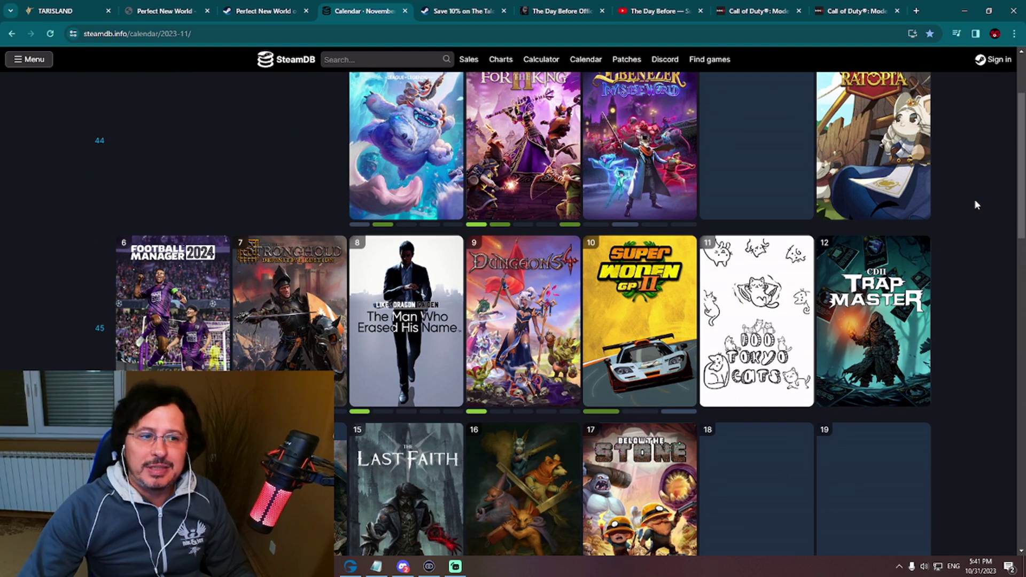
pyautogui.scroll(-2, 976, 206)
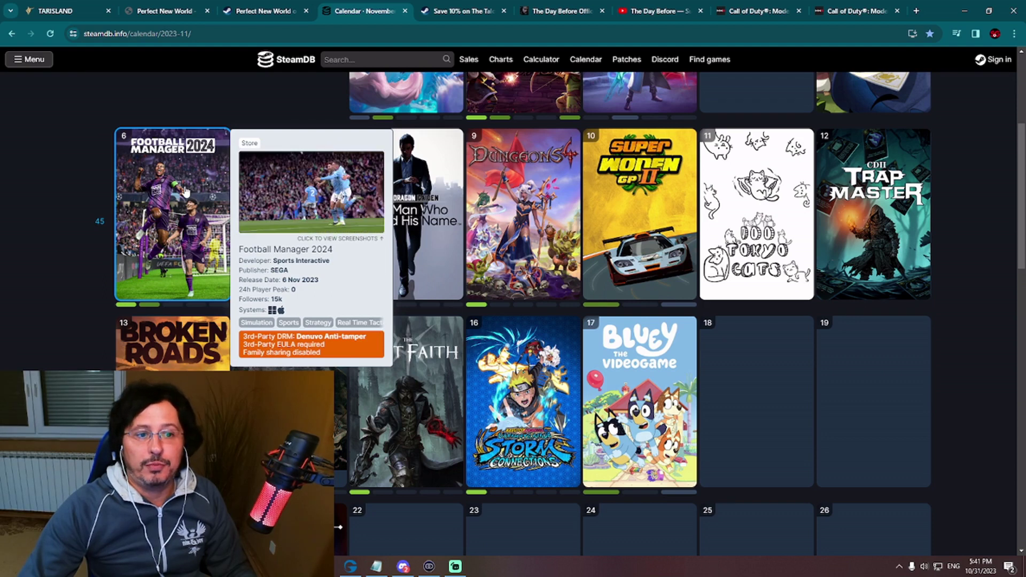
pyautogui.scroll(-2, 922, 206)
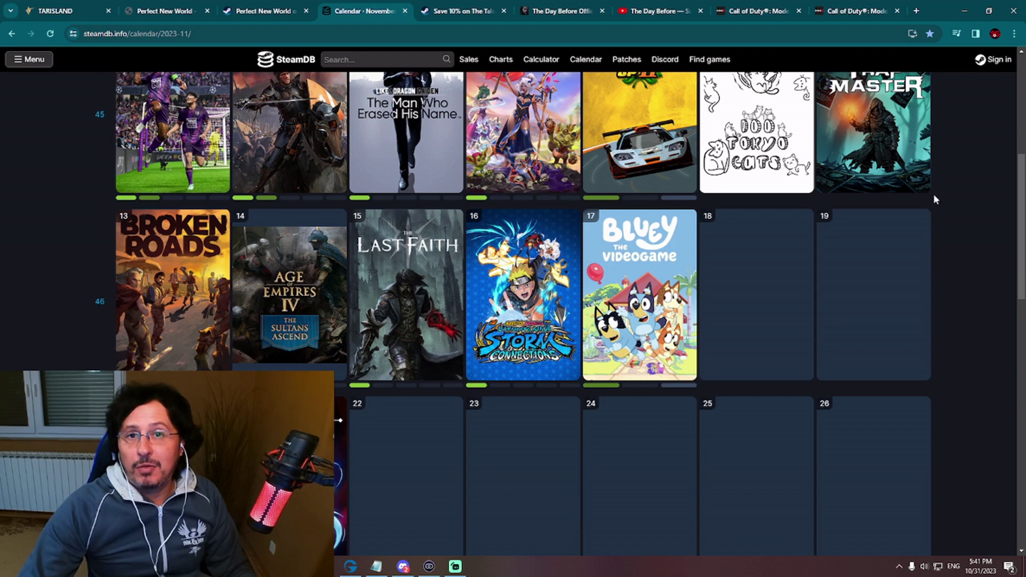
pyautogui.scroll(2, 939, 193)
pyautogui.scroll(1, 938, 193)
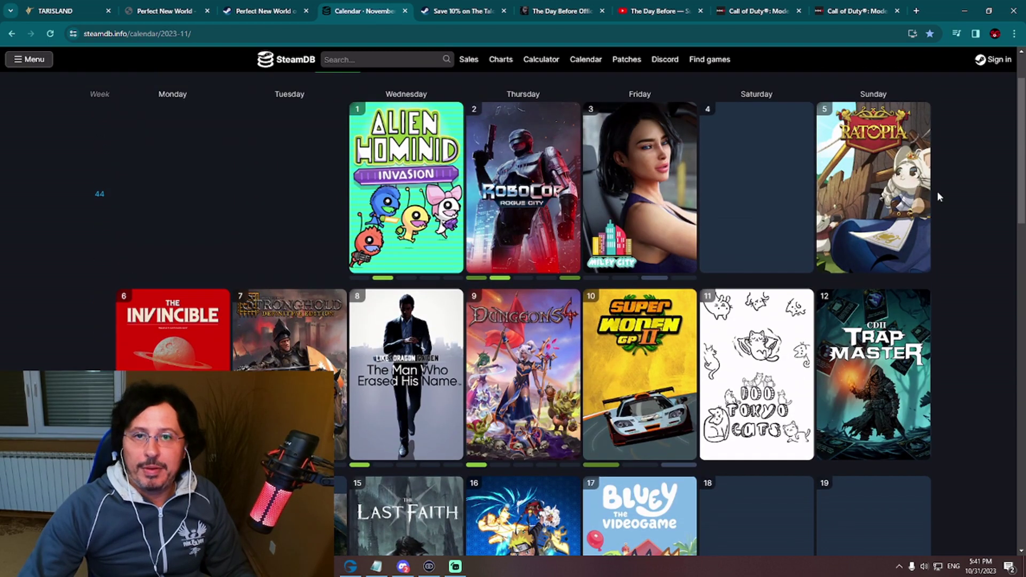